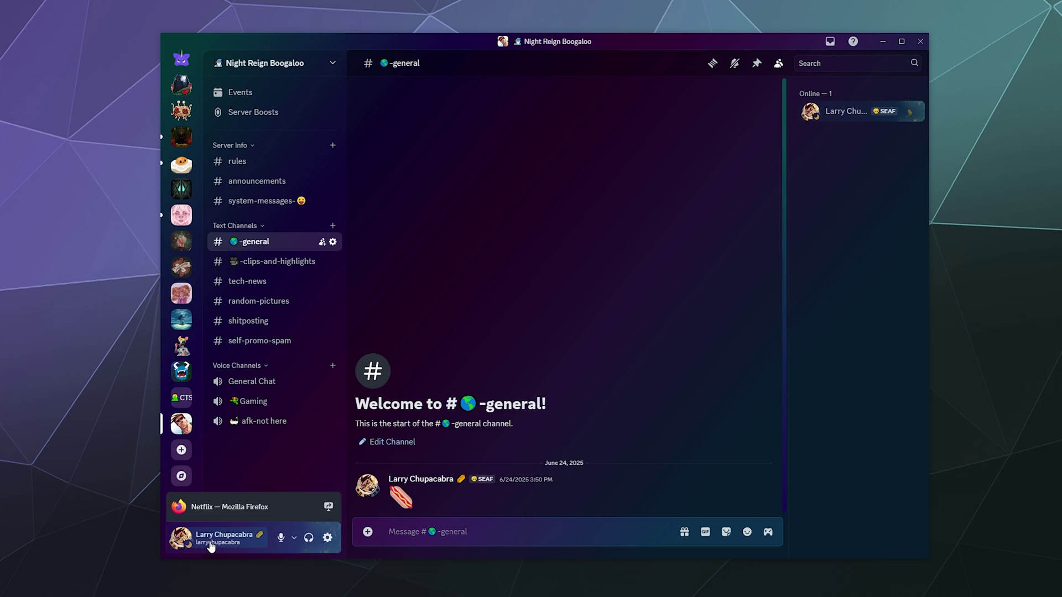
# - Open User Settings with the gear icon to show the My Account page
pyautogui.click(328, 538)
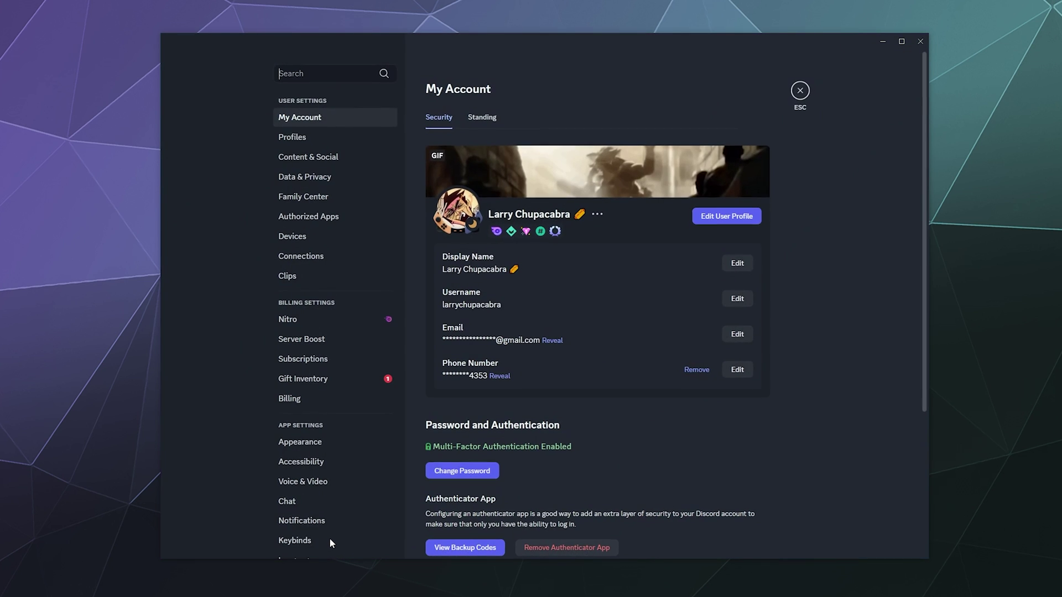
# - Go to Appearance under App Settings and start previewing themes beside the chat
pyautogui.scroll(-4, 323, 412)
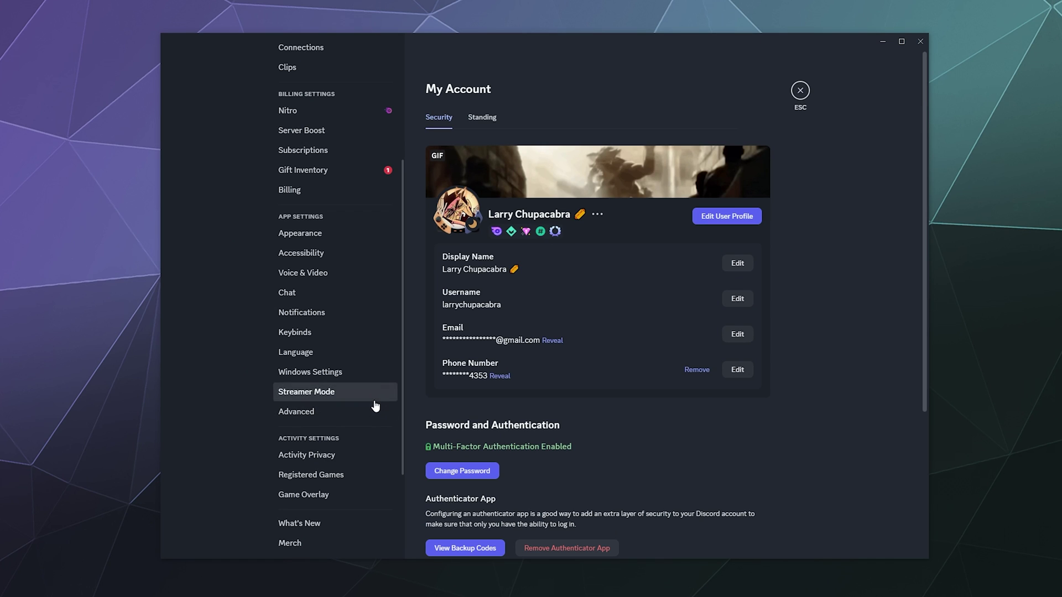
pyautogui.scroll(-2, 375, 410)
pyautogui.scroll(3, 374, 409)
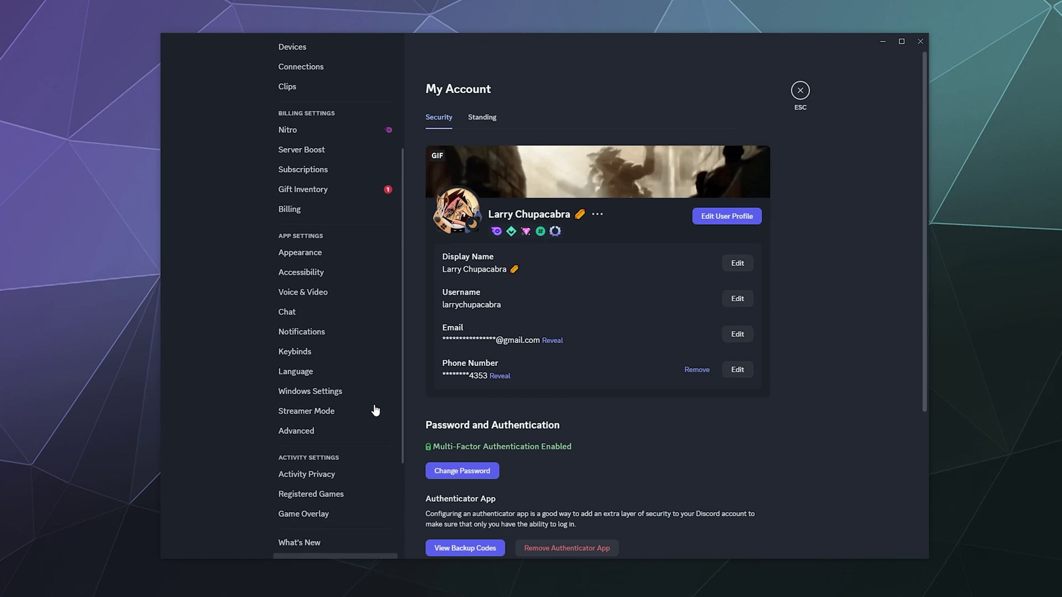
pyautogui.click(341, 252)
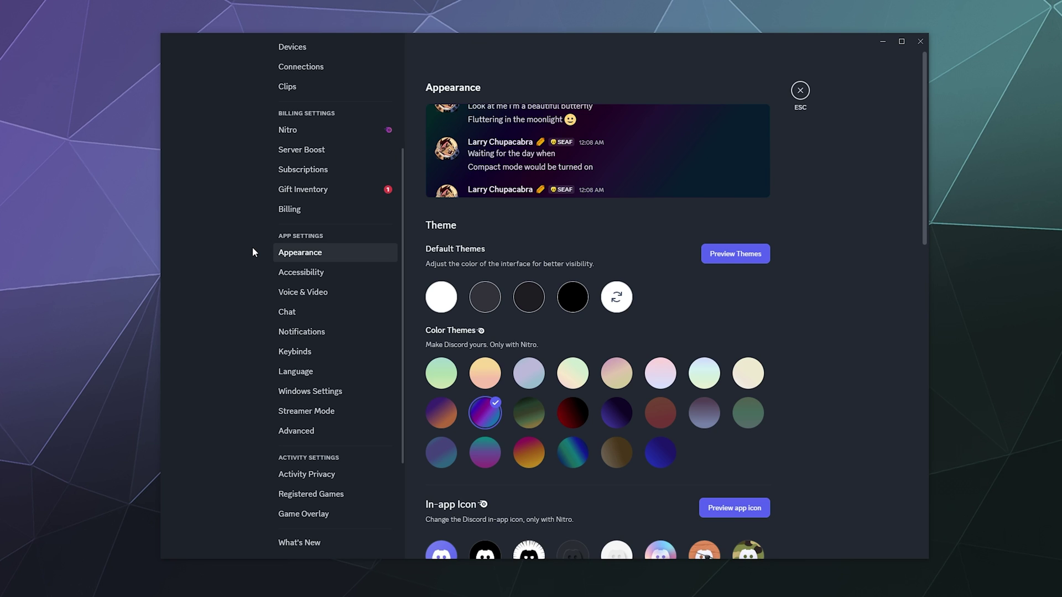
pyautogui.click(731, 260)
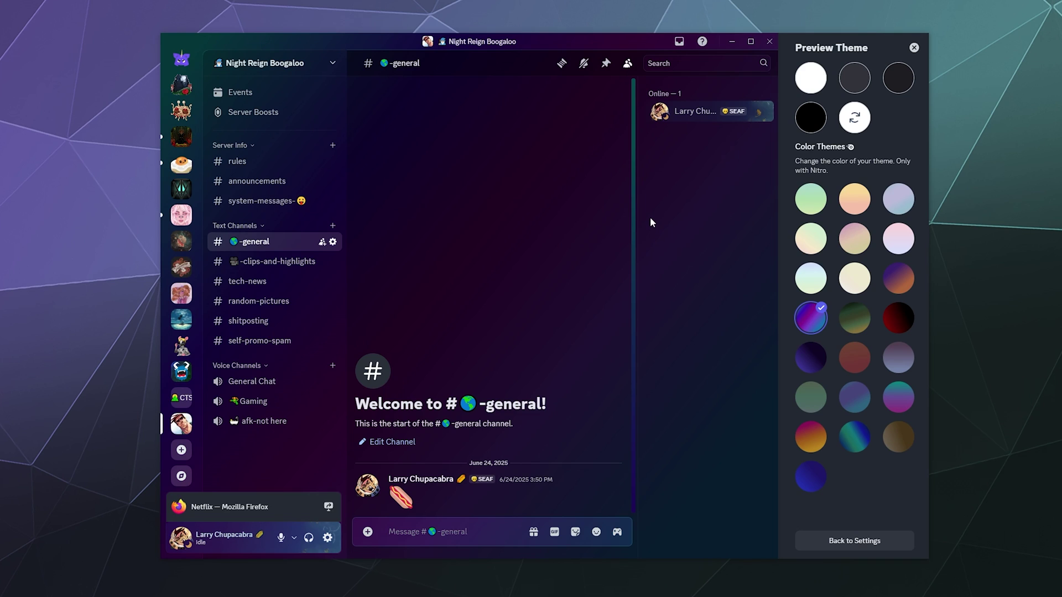
# - Try the Light, Ash, Dark and Onyx default themes, then apply Chroma Glow
pyautogui.click(819, 80)
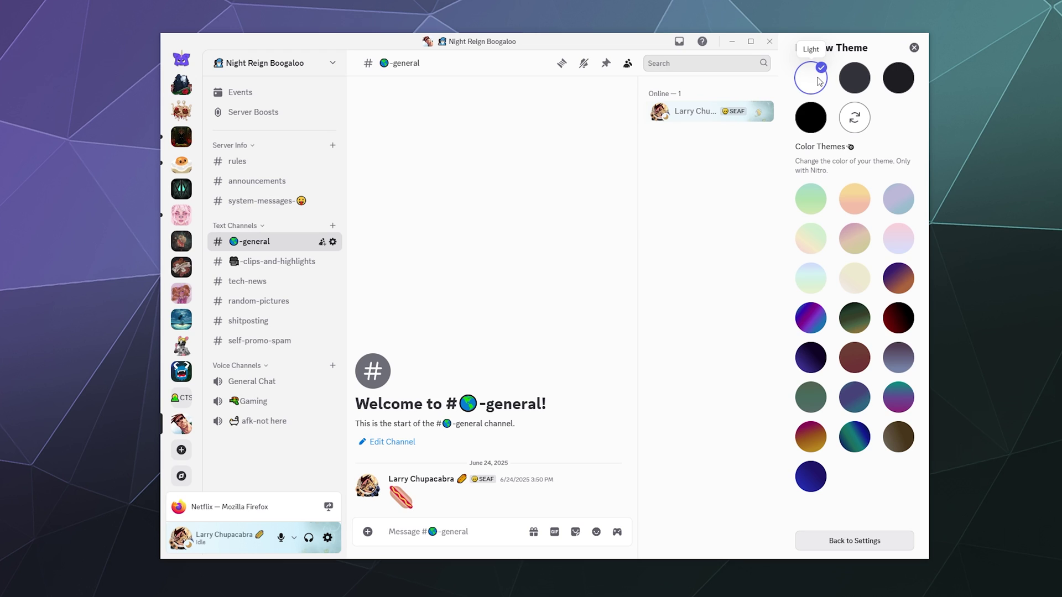
pyautogui.click(860, 79)
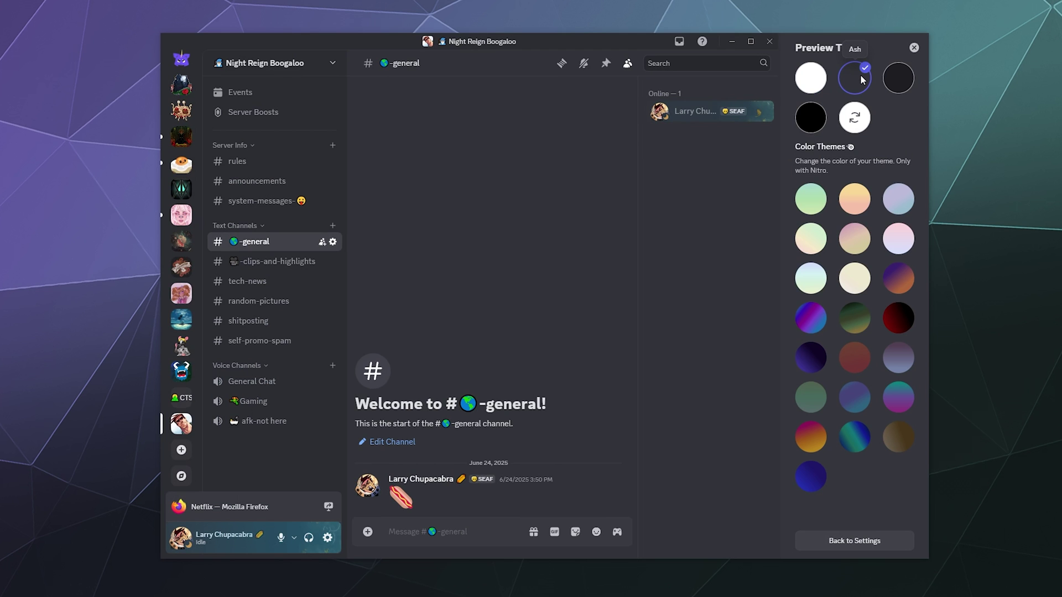
pyautogui.click(896, 82)
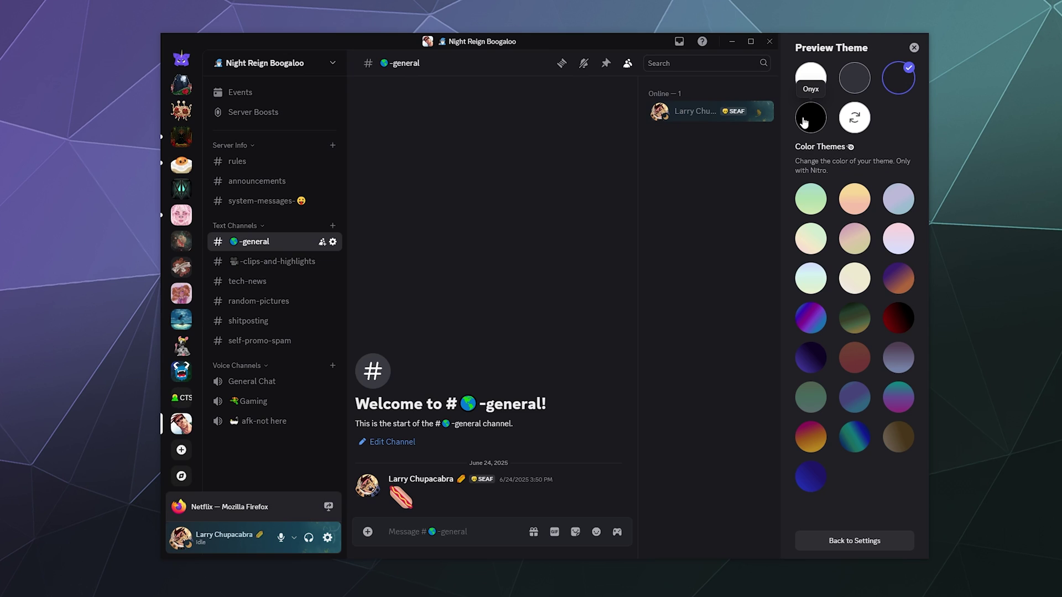
pyautogui.click(803, 117)
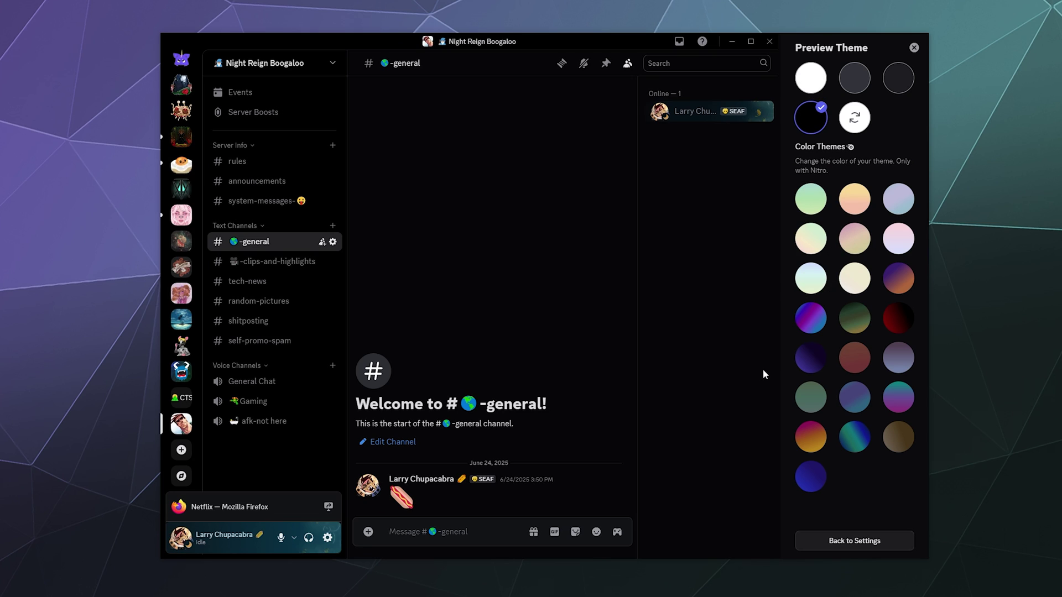
pyautogui.click(813, 316)
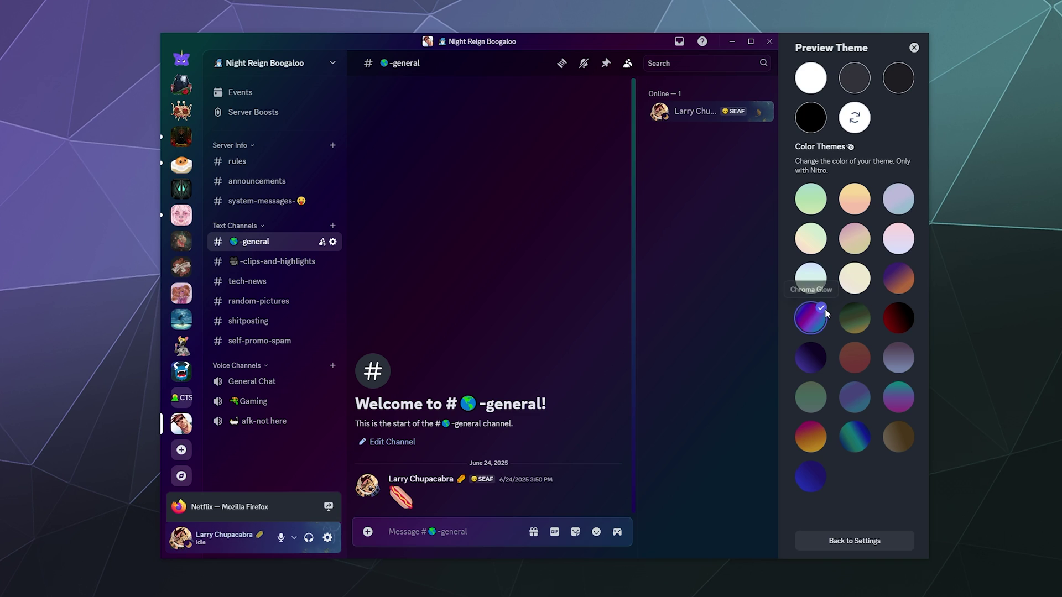
# - Sample color themes including Sunset, Hanami, Sunrise, Citrus Sherbert, Retro Raincloud, Sepia and Under the Sea
pyautogui.click(898, 283)
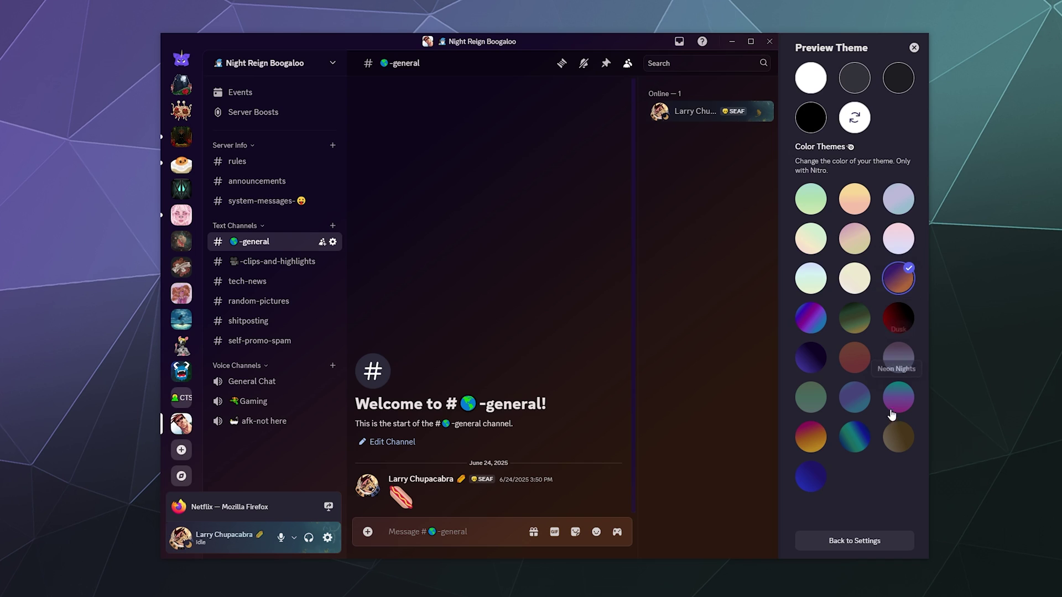
pyautogui.click(855, 437)
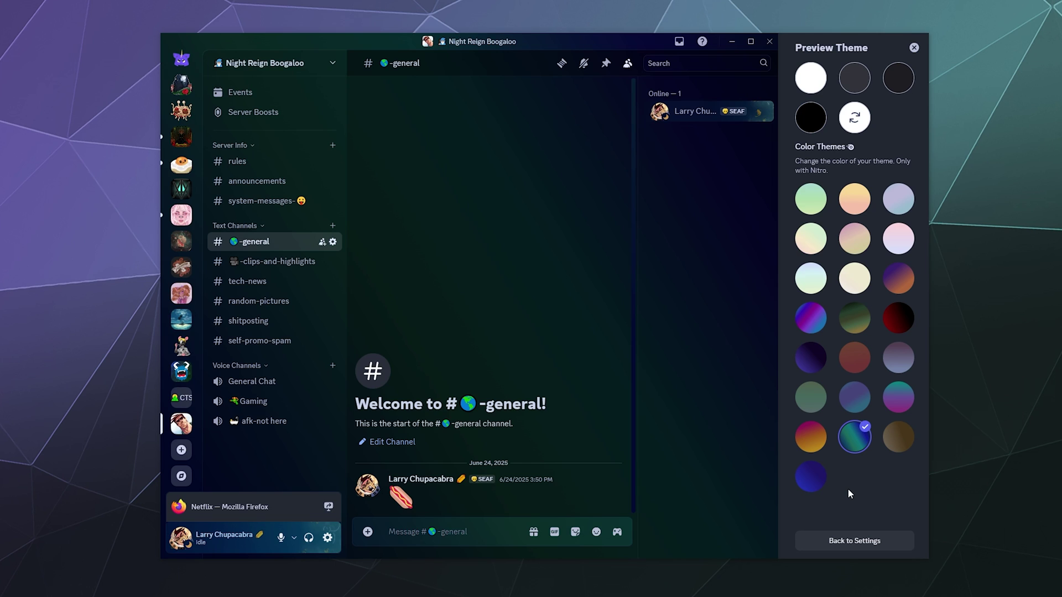
pyautogui.click(805, 241)
pyautogui.click(864, 245)
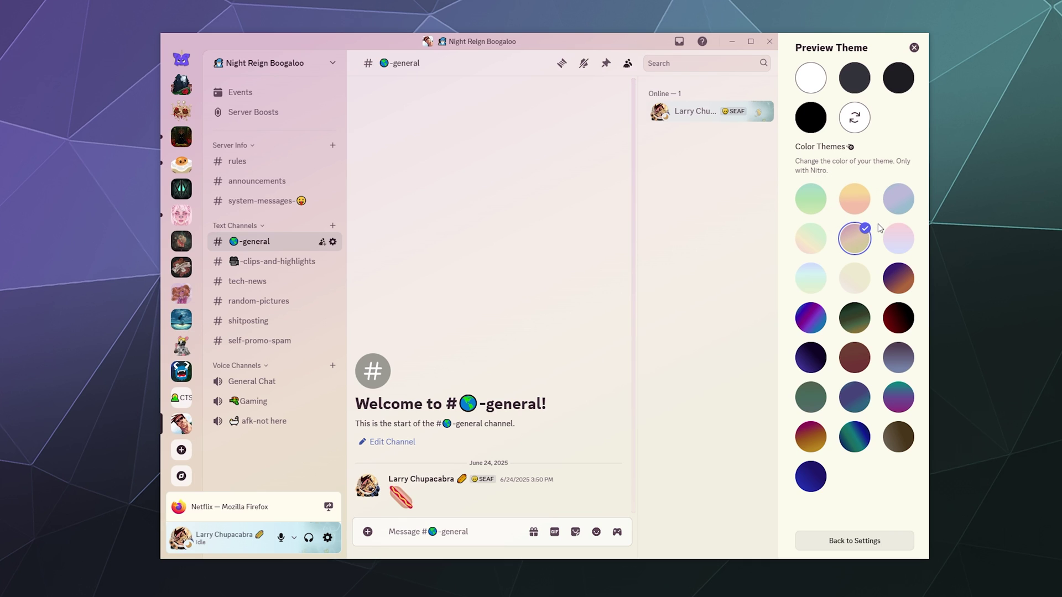
pyautogui.click(862, 208)
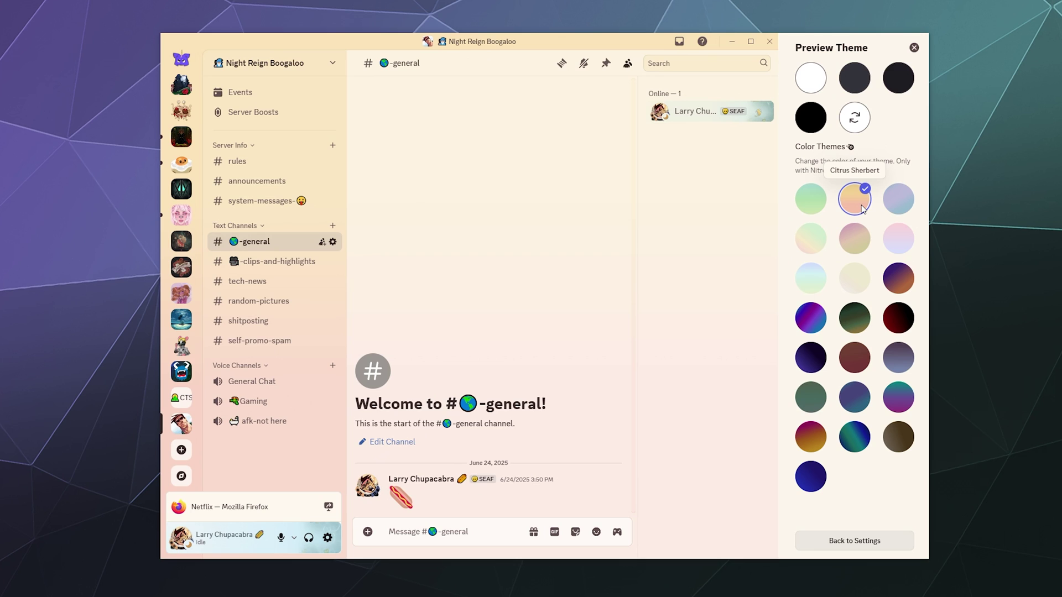
pyautogui.click(898, 208)
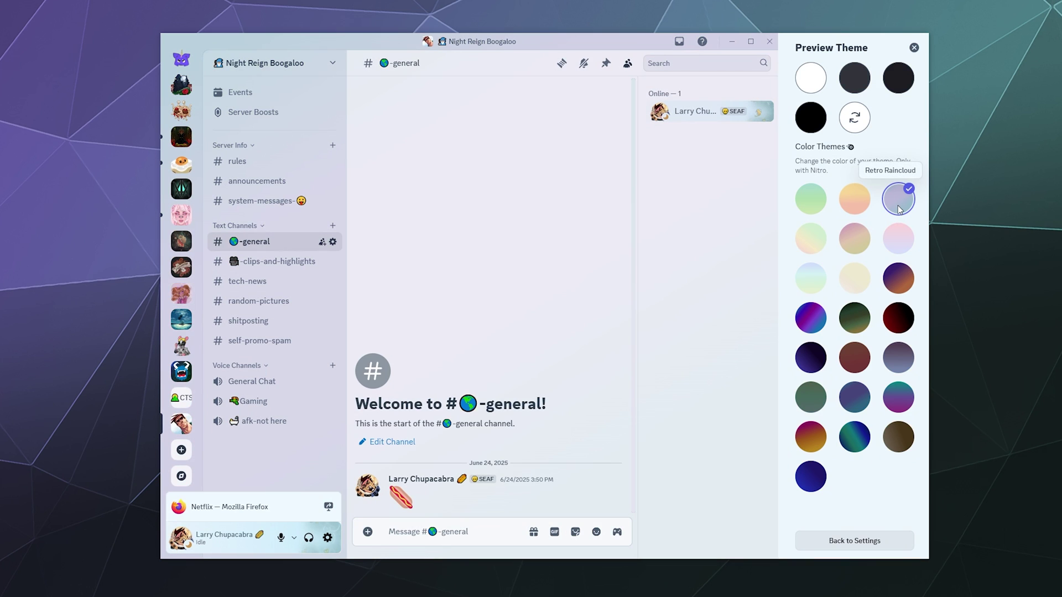
pyautogui.click(901, 281)
pyautogui.click(896, 436)
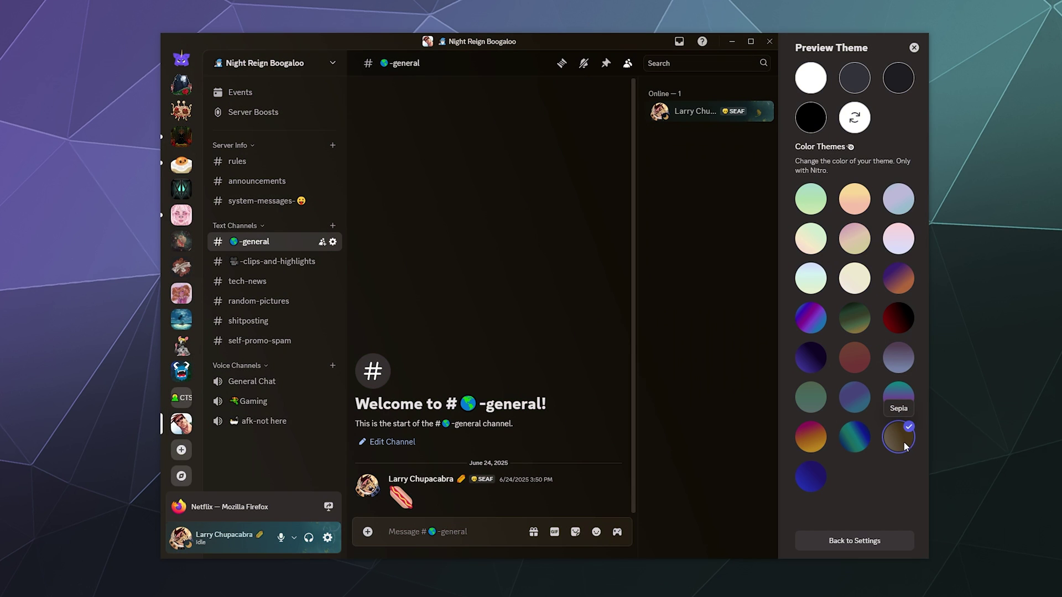
pyautogui.click(817, 439)
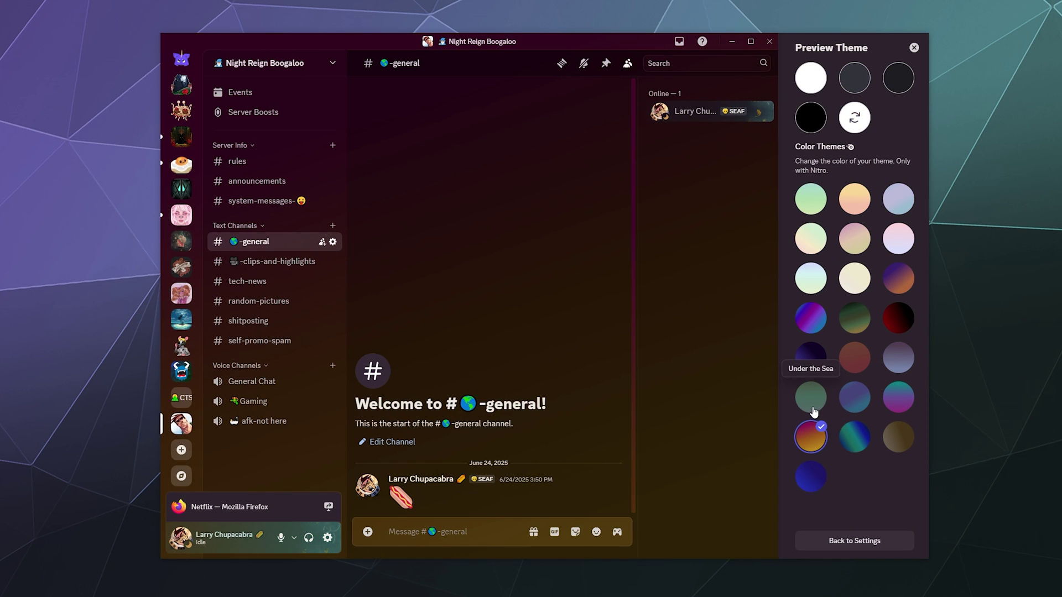
pyautogui.click(813, 409)
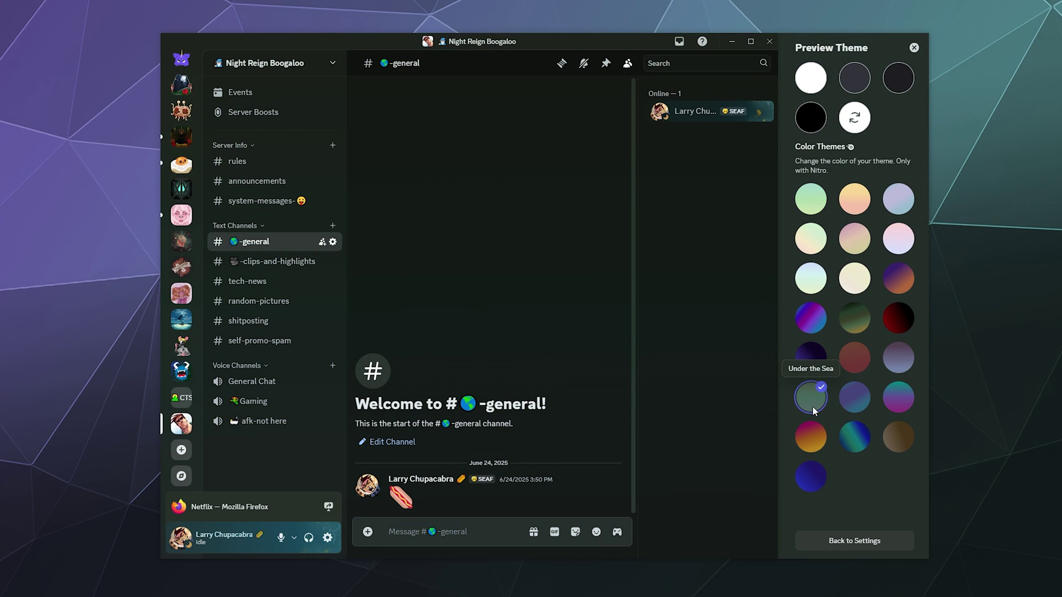
# - Settle on Blurple Twilight after rechecking Chroma Glow, then go back to Appearance settings
pyautogui.click(810, 481)
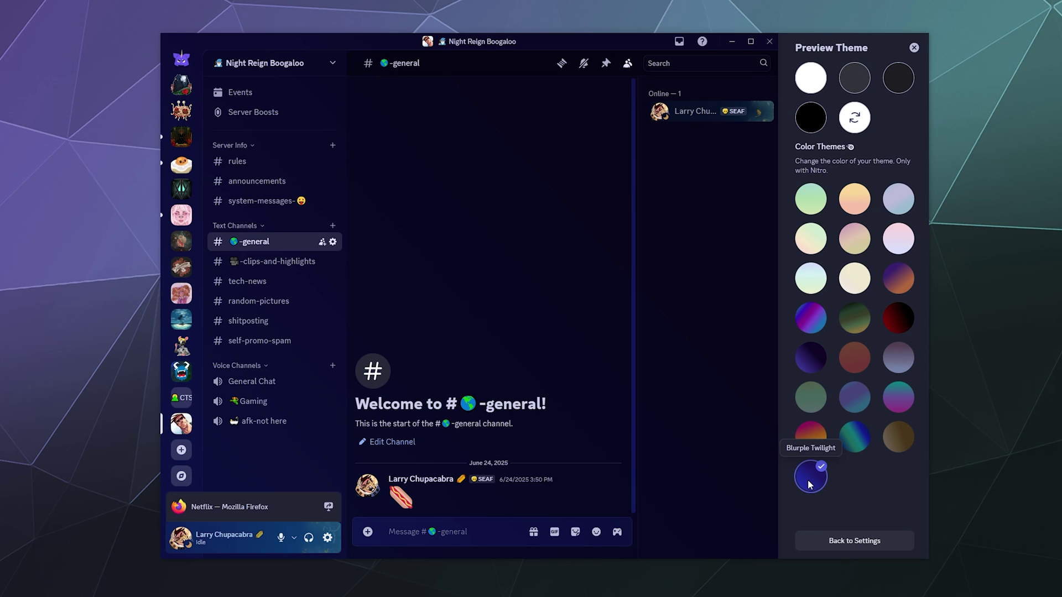
pyautogui.click(810, 318)
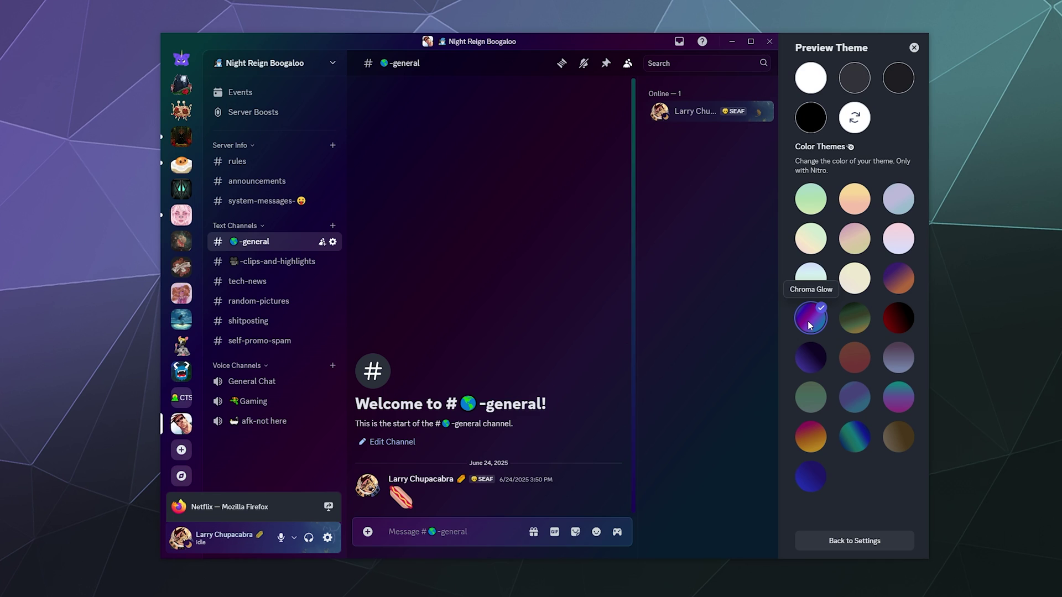
pyautogui.click(805, 481)
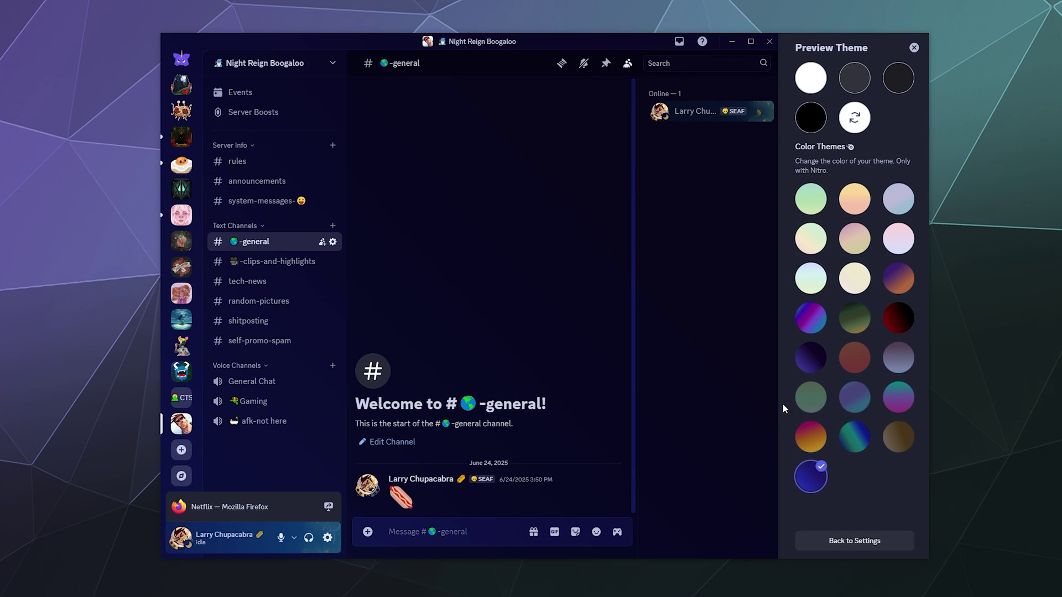
pyautogui.click(862, 546)
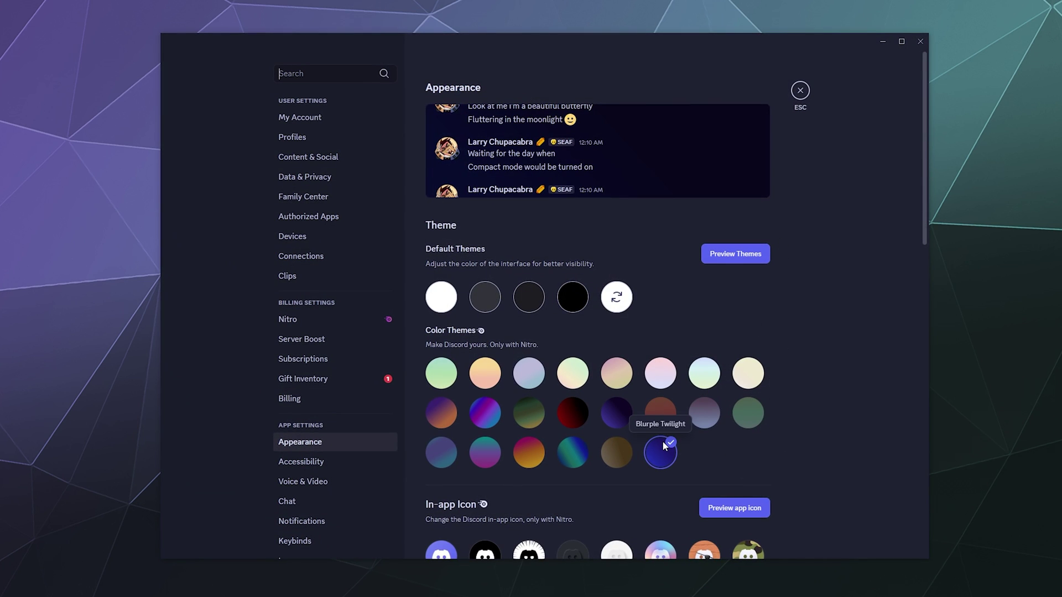
pyautogui.scroll(-3, 882, 311)
pyautogui.scroll(3, 882, 311)
pyautogui.scroll(-3, 854, 316)
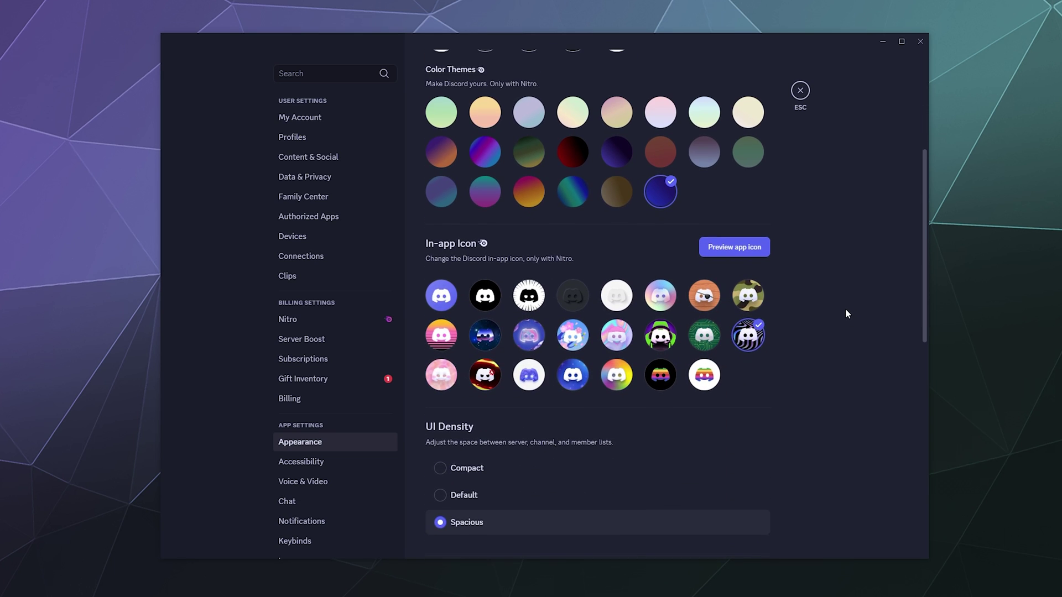
pyautogui.scroll(-2, 846, 313)
pyautogui.scroll(1, 845, 312)
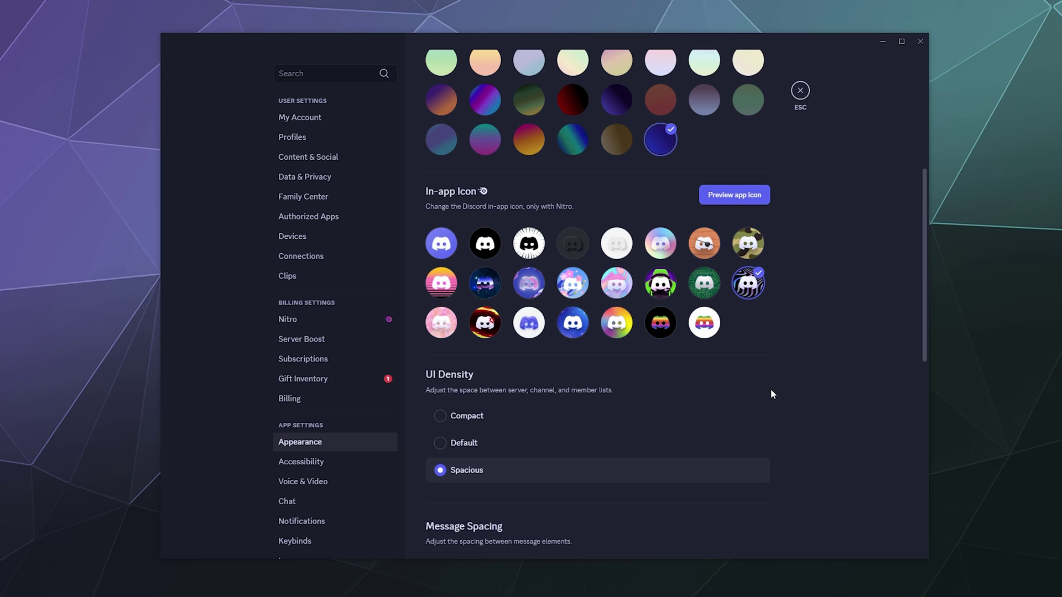
pyautogui.scroll(-3, 680, 379)
pyautogui.scroll(8, 680, 376)
pyautogui.scroll(-5, 681, 378)
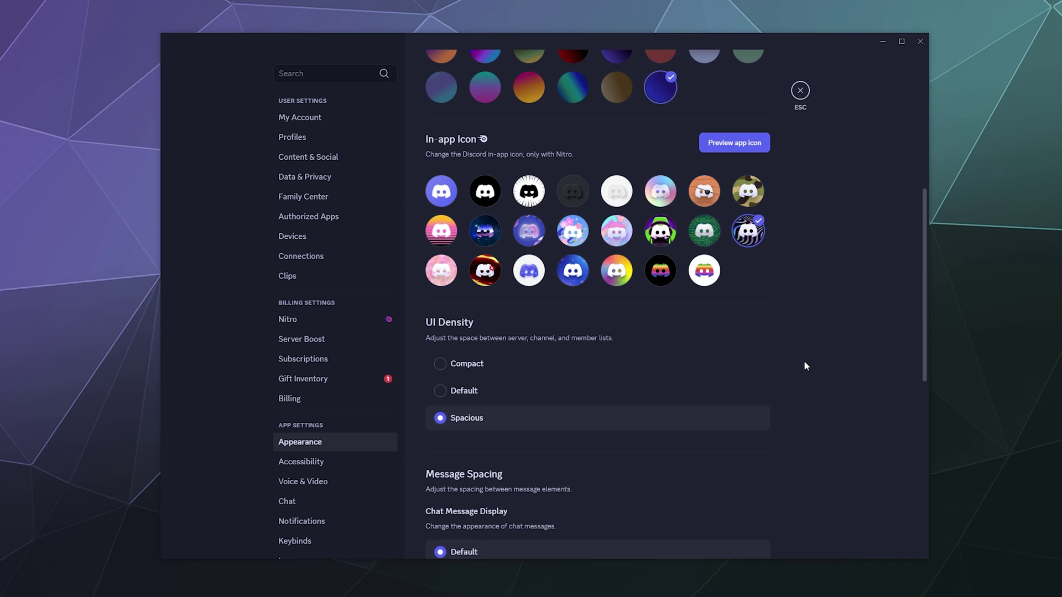
pyautogui.click(537, 362)
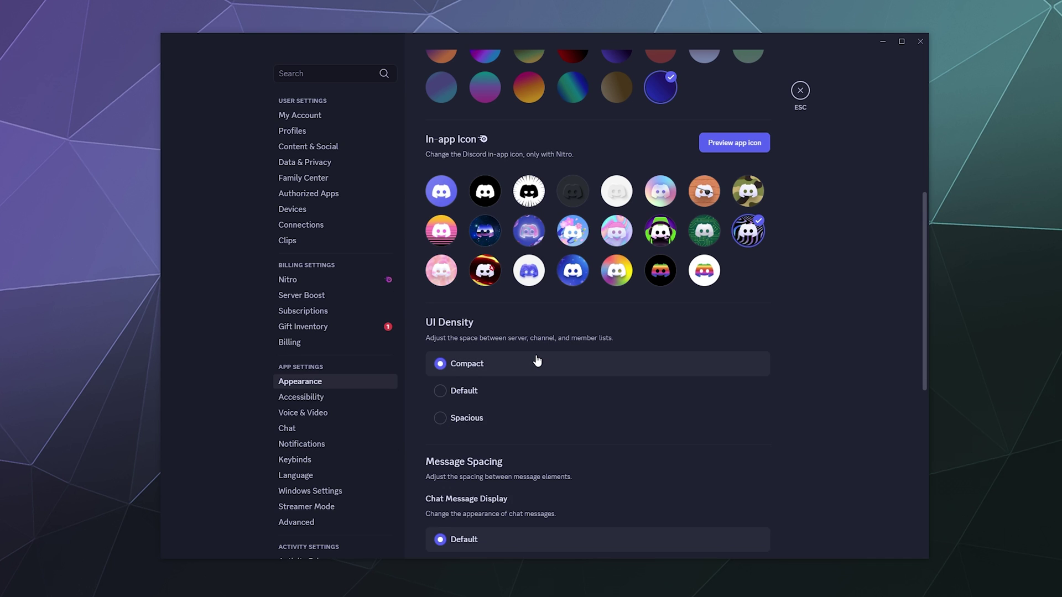
pyautogui.scroll(5, 559, 310)
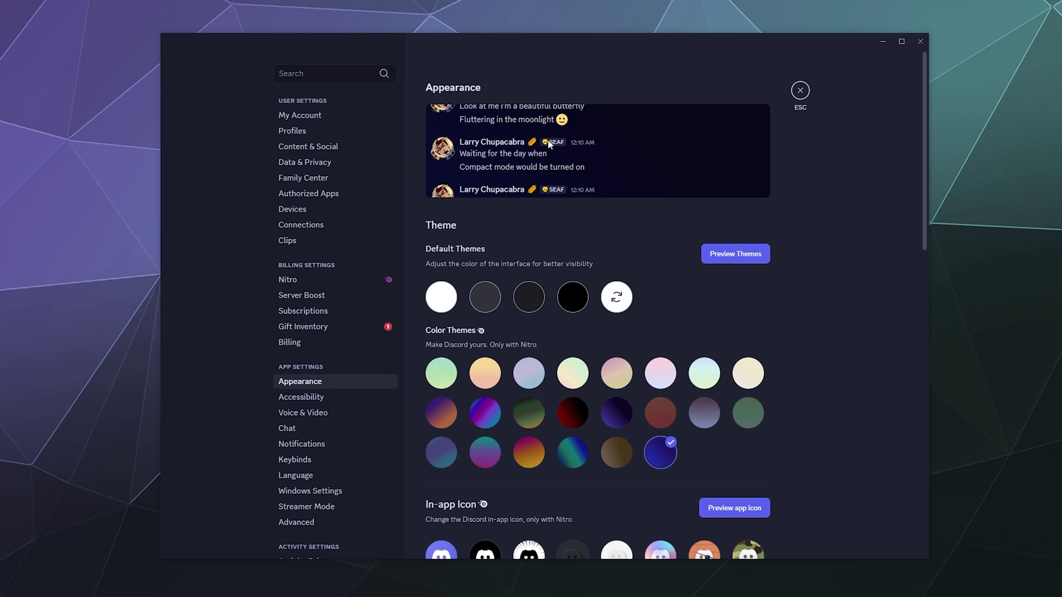
pyautogui.scroll(-4, 469, 216)
pyautogui.scroll(-3, 469, 220)
pyautogui.click(485, 445)
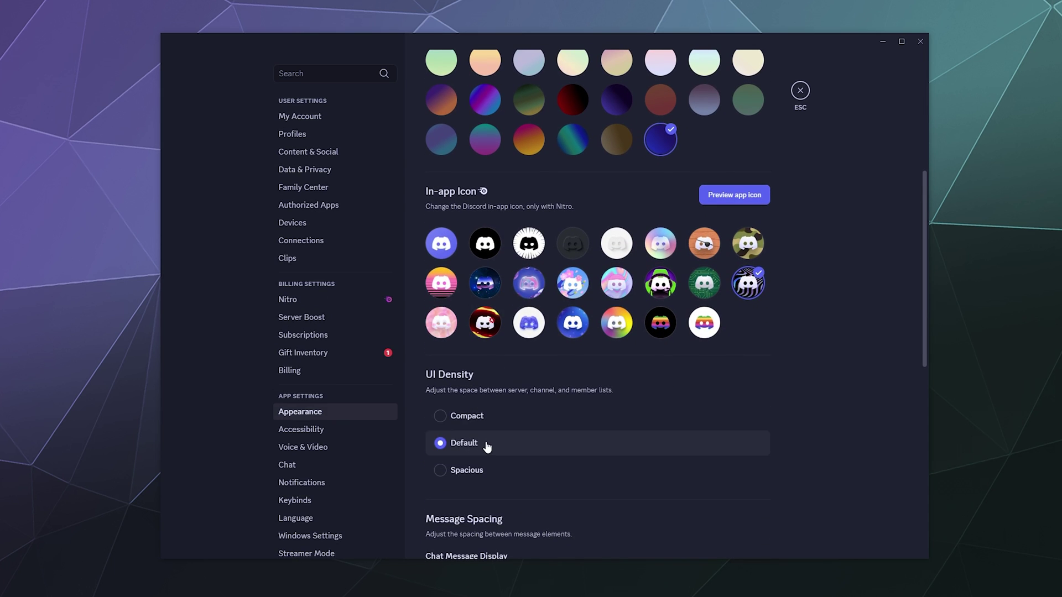
pyautogui.scroll(4, 486, 447)
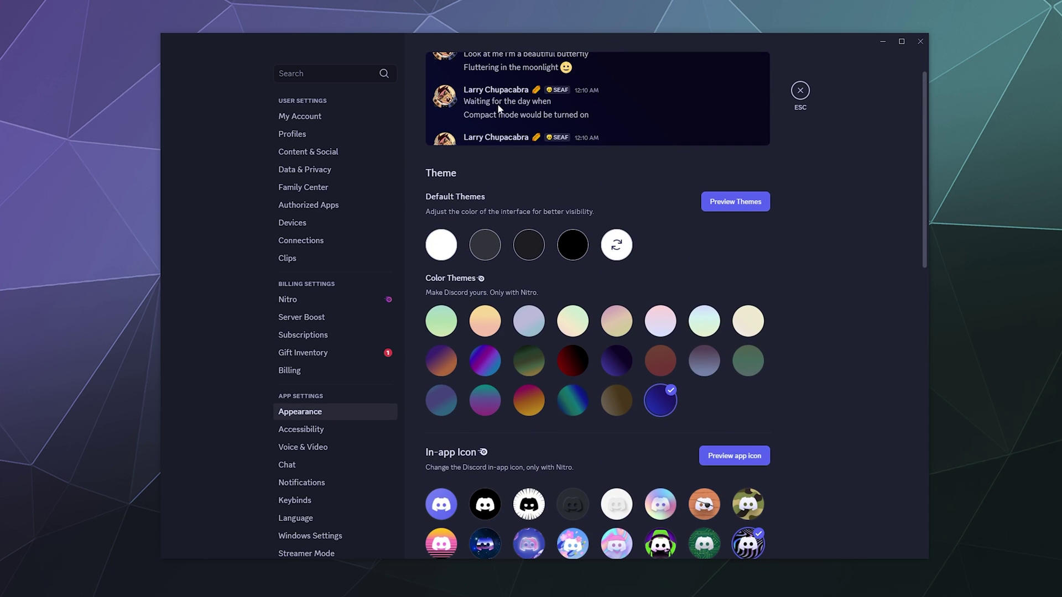
pyautogui.scroll(-4, 482, 205)
pyautogui.scroll(-3, 483, 205)
pyautogui.click(465, 367)
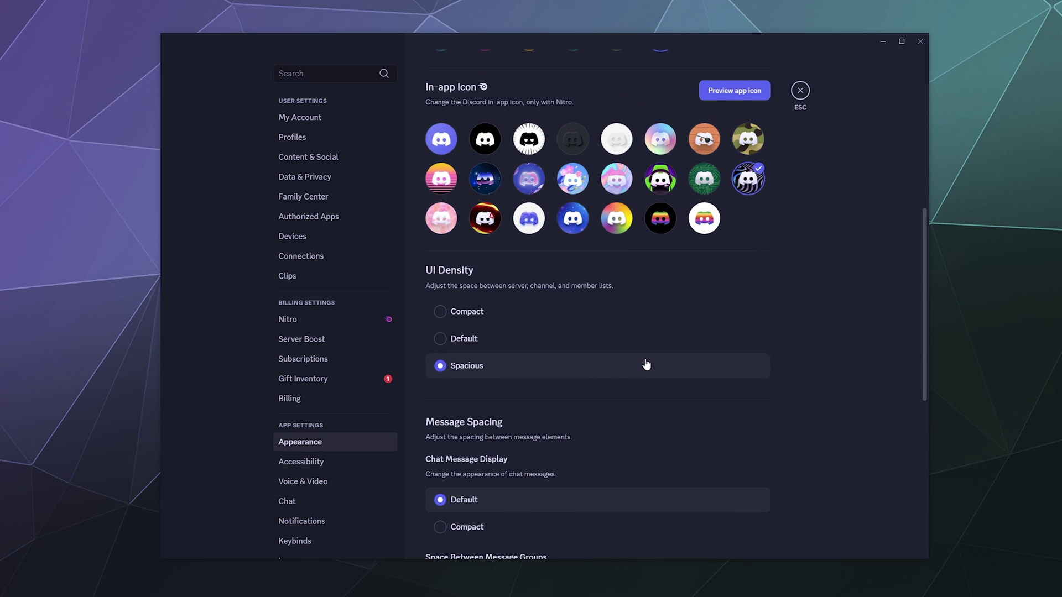
pyautogui.scroll(-3, 646, 365)
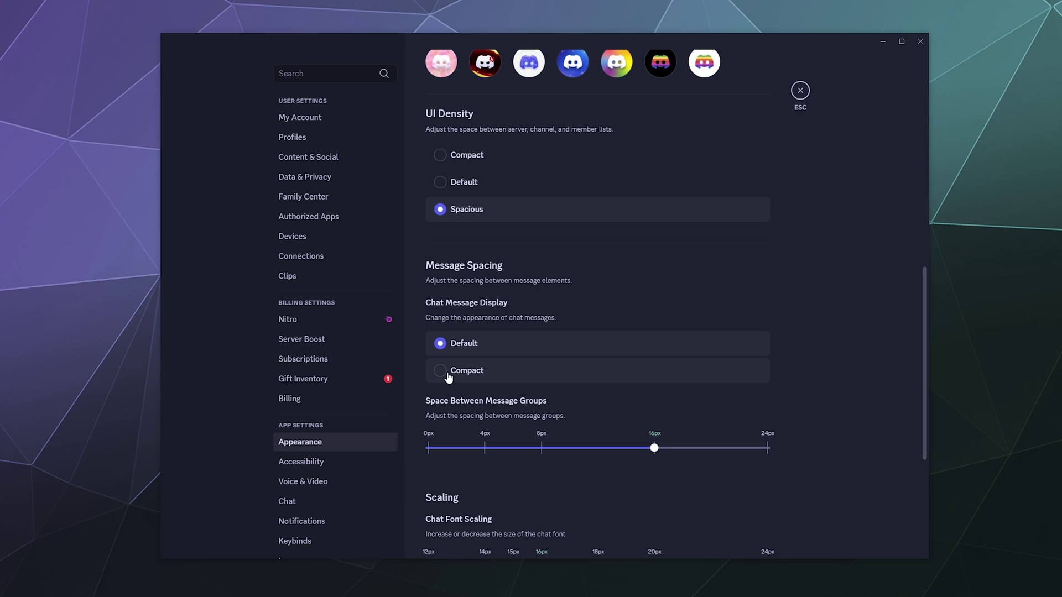
pyautogui.scroll(-3, 560, 265)
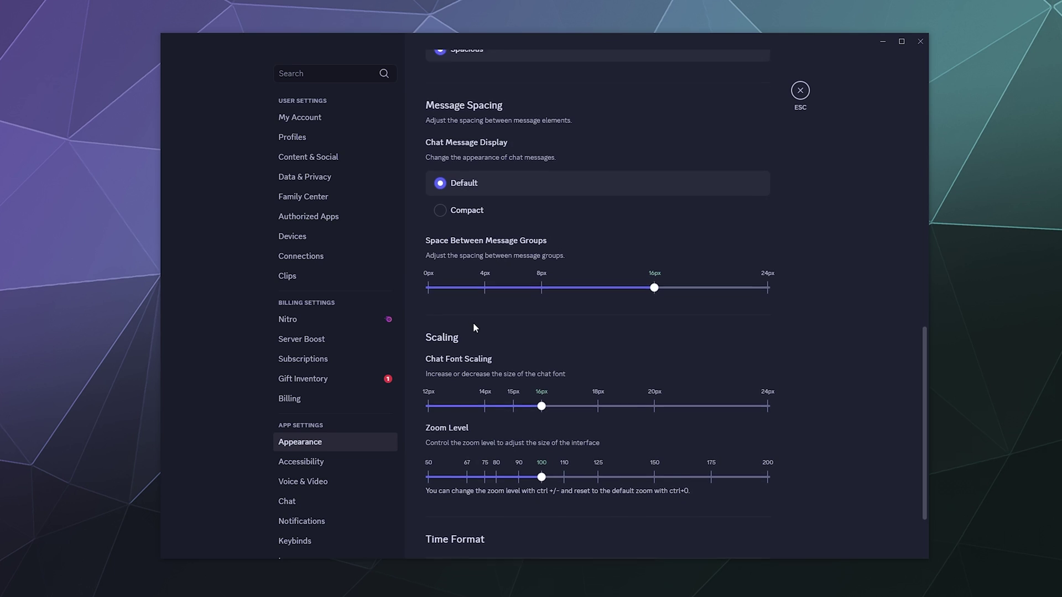
pyautogui.scroll(-3, 472, 324)
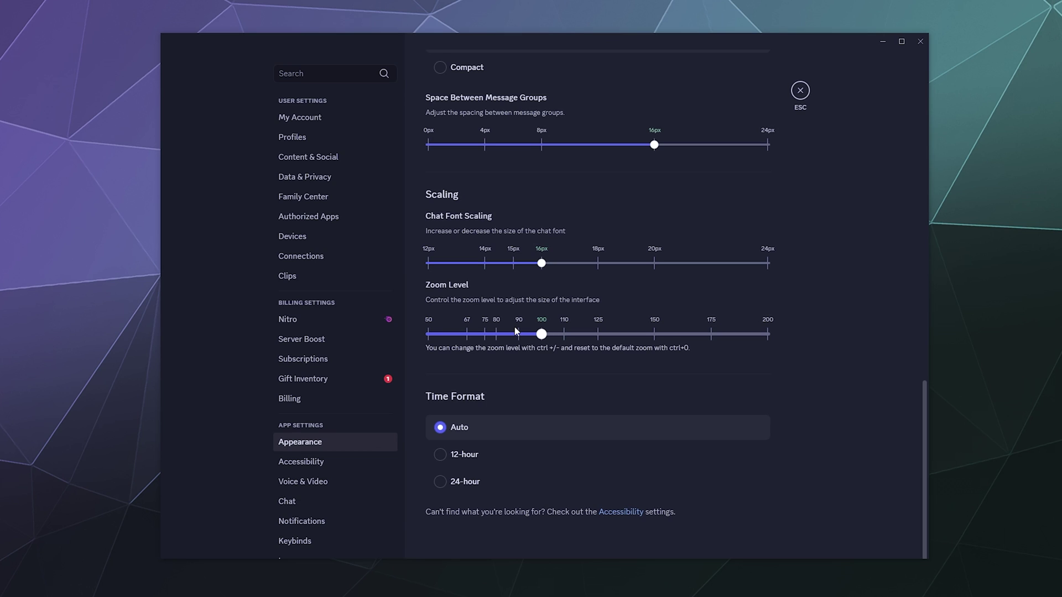
pyautogui.hotkey('ctrl', '+')
pyautogui.hotkey('ctrl', '0')
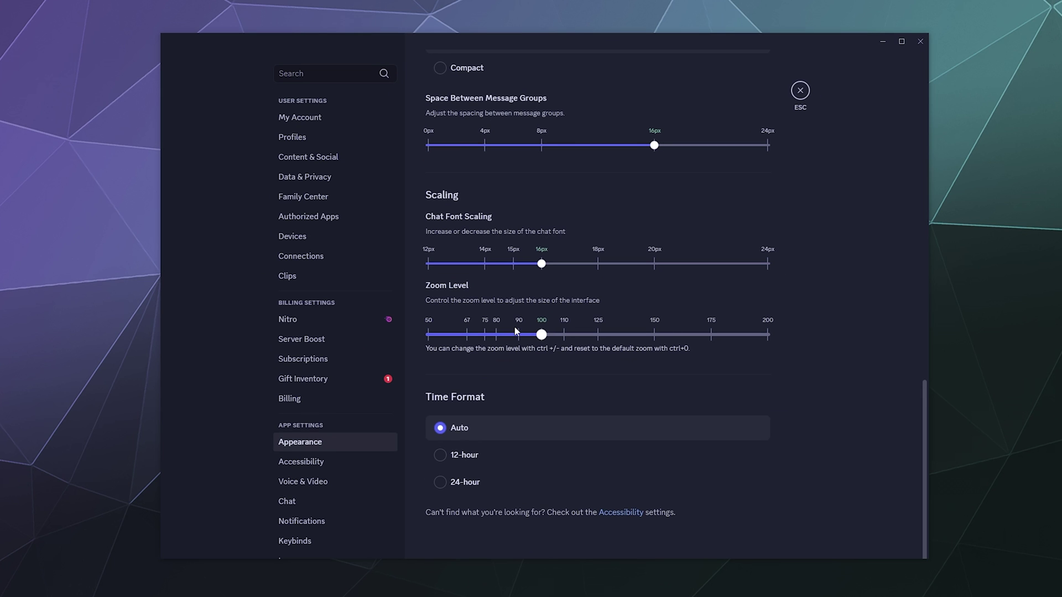
pyautogui.hotkey('ctrl', '+')
pyautogui.hotkey('ctrl', '0')
pyautogui.hotkey('ctrl', '+')
pyautogui.hotkey('ctrl', '0')
pyautogui.hotkey('ctrl', '+')
pyautogui.hotkey('ctrl', '0')
pyautogui.scroll(1, 514, 327)
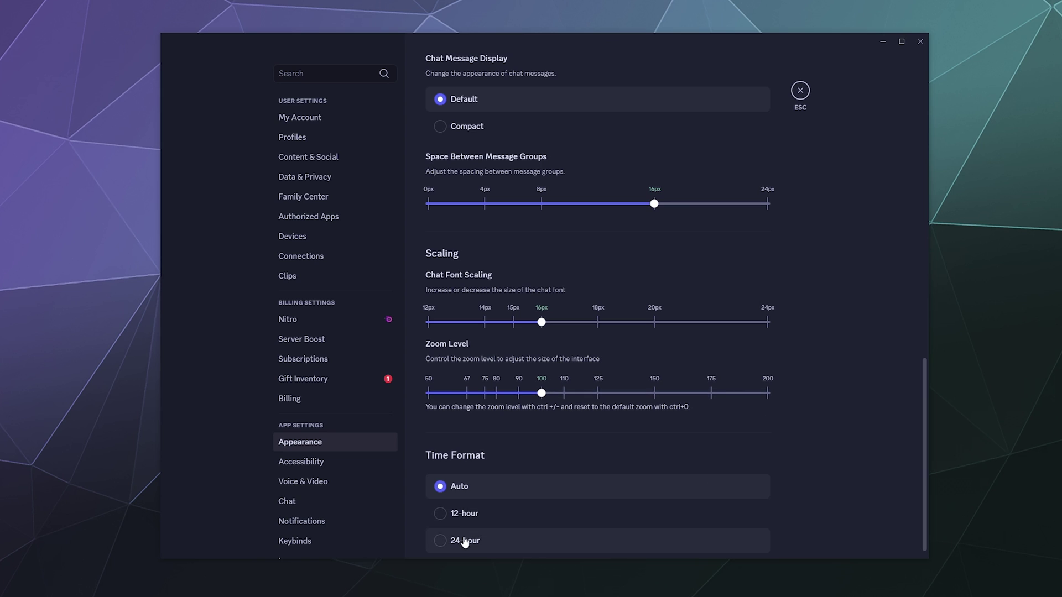
pyautogui.scroll(10, 709, 330)
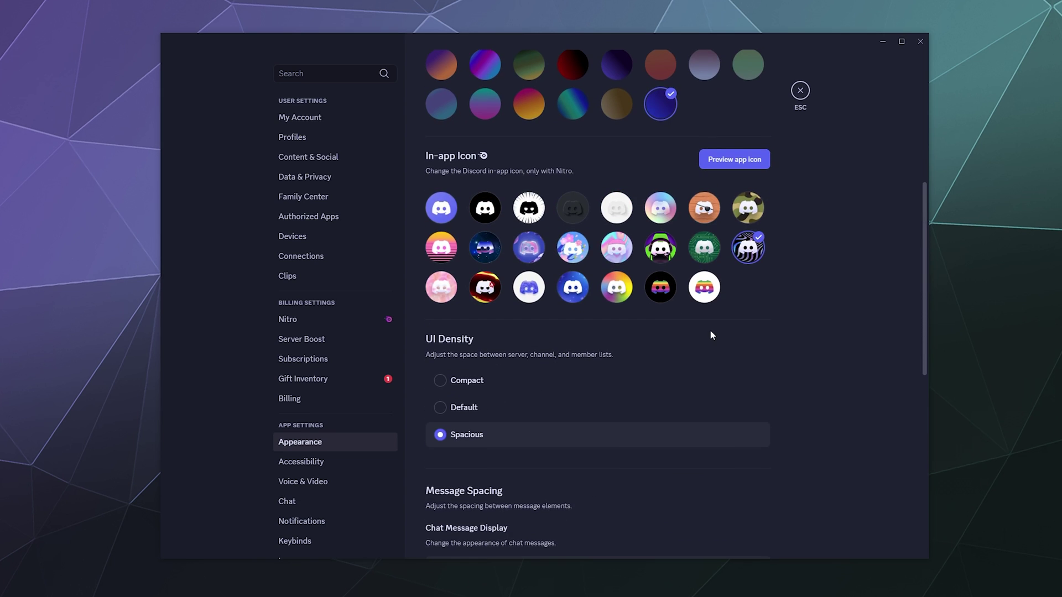